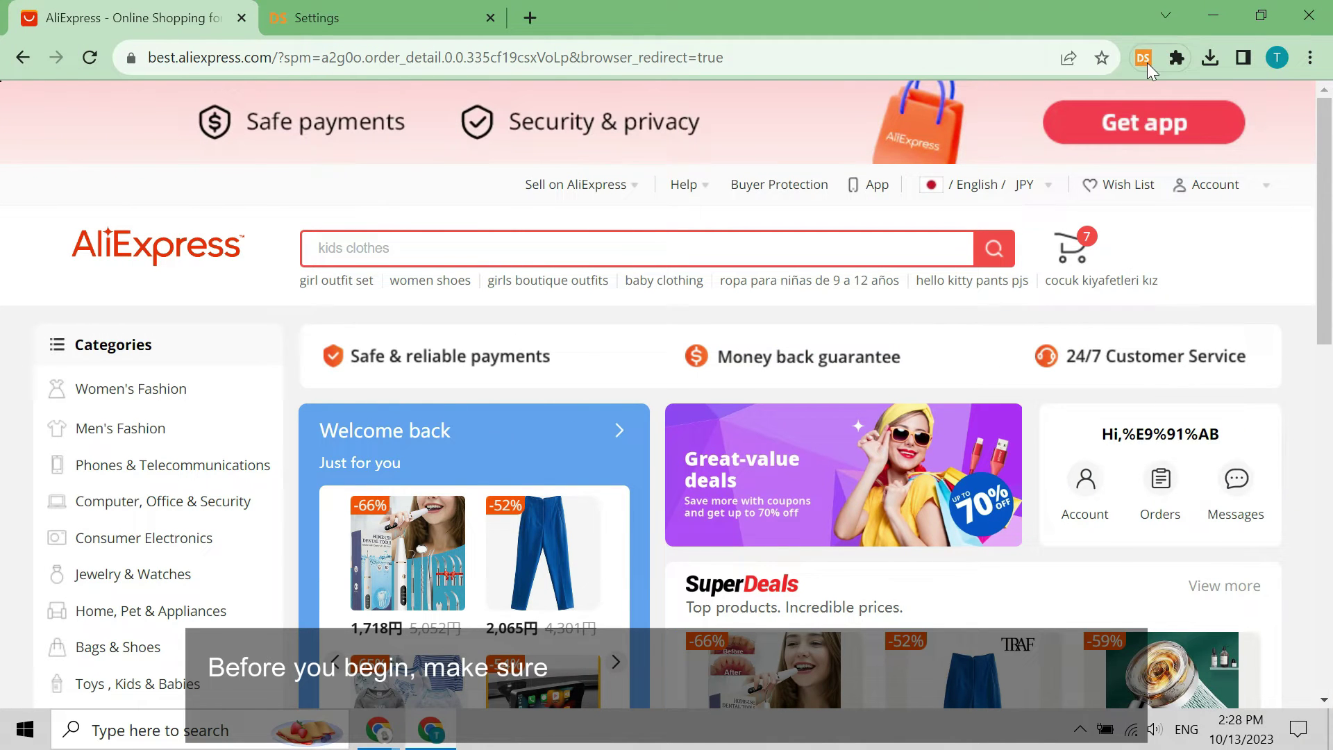
# - Switch browser tabs to the AliExpress page for the 50-130cm striped big dog doll
pyautogui.click(416, 21)
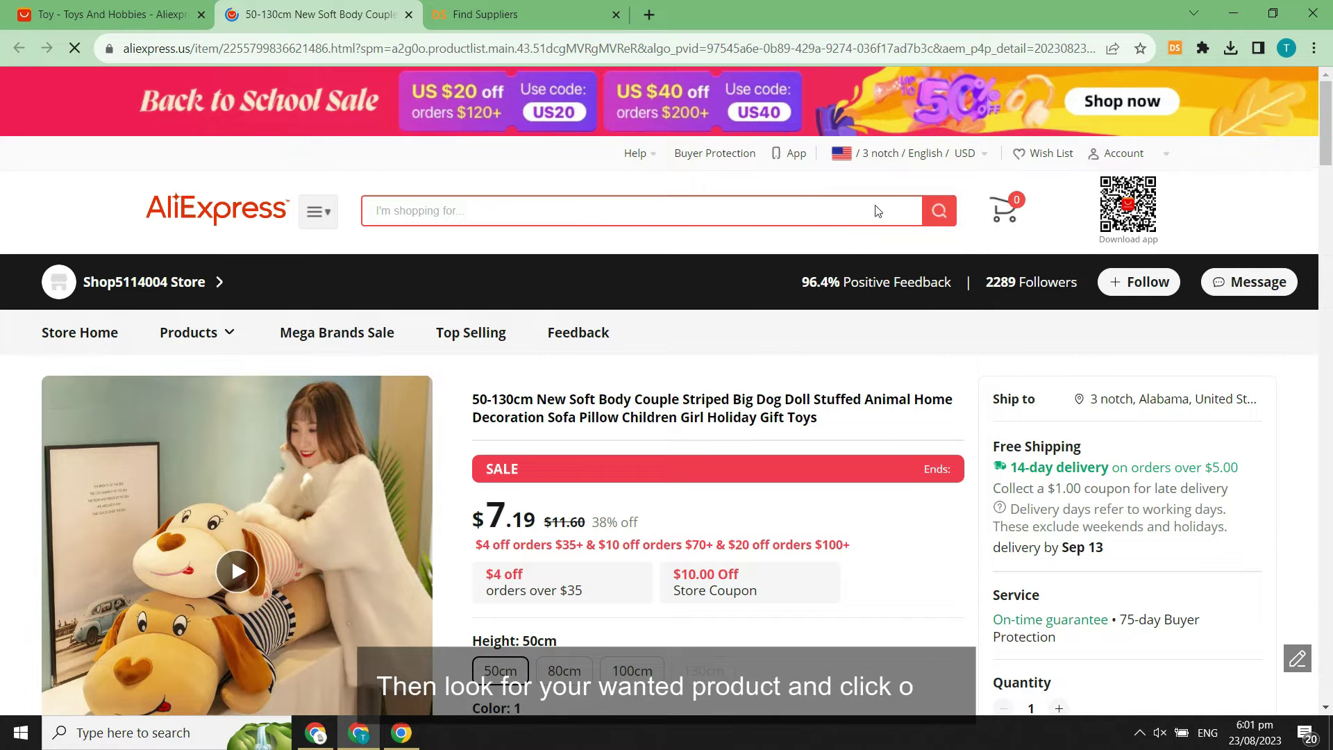
# - Change the AliExpress ship-to country to Brazil and save, updating the price to US $8.12
pyautogui.click(920, 154)
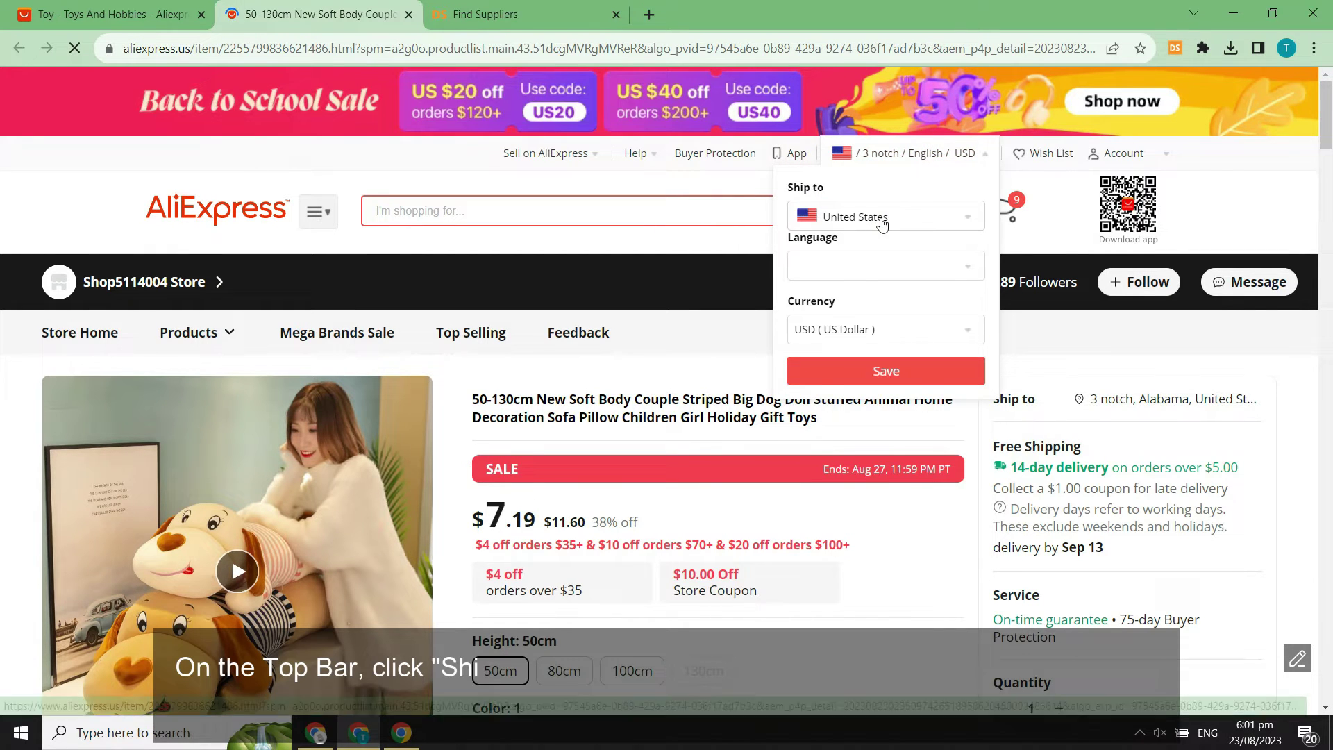
pyautogui.click(882, 220)
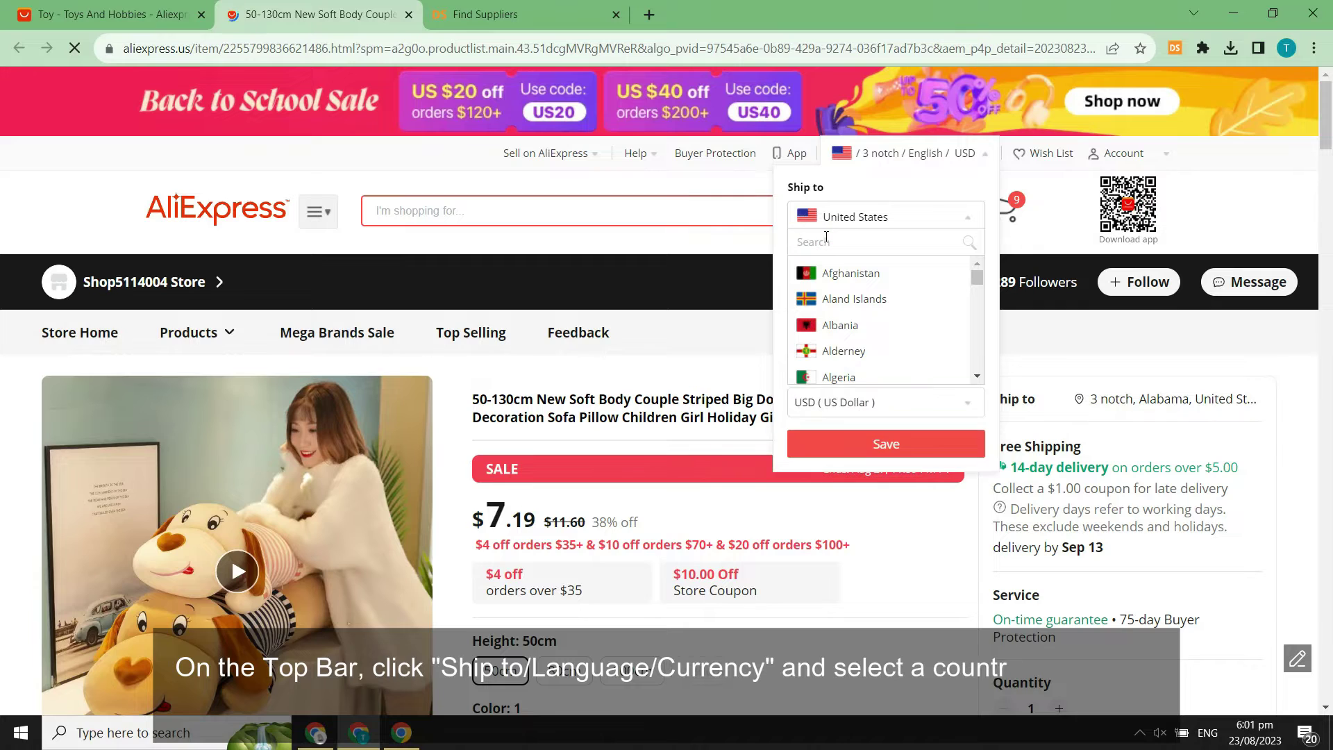
pyautogui.write('brazil')
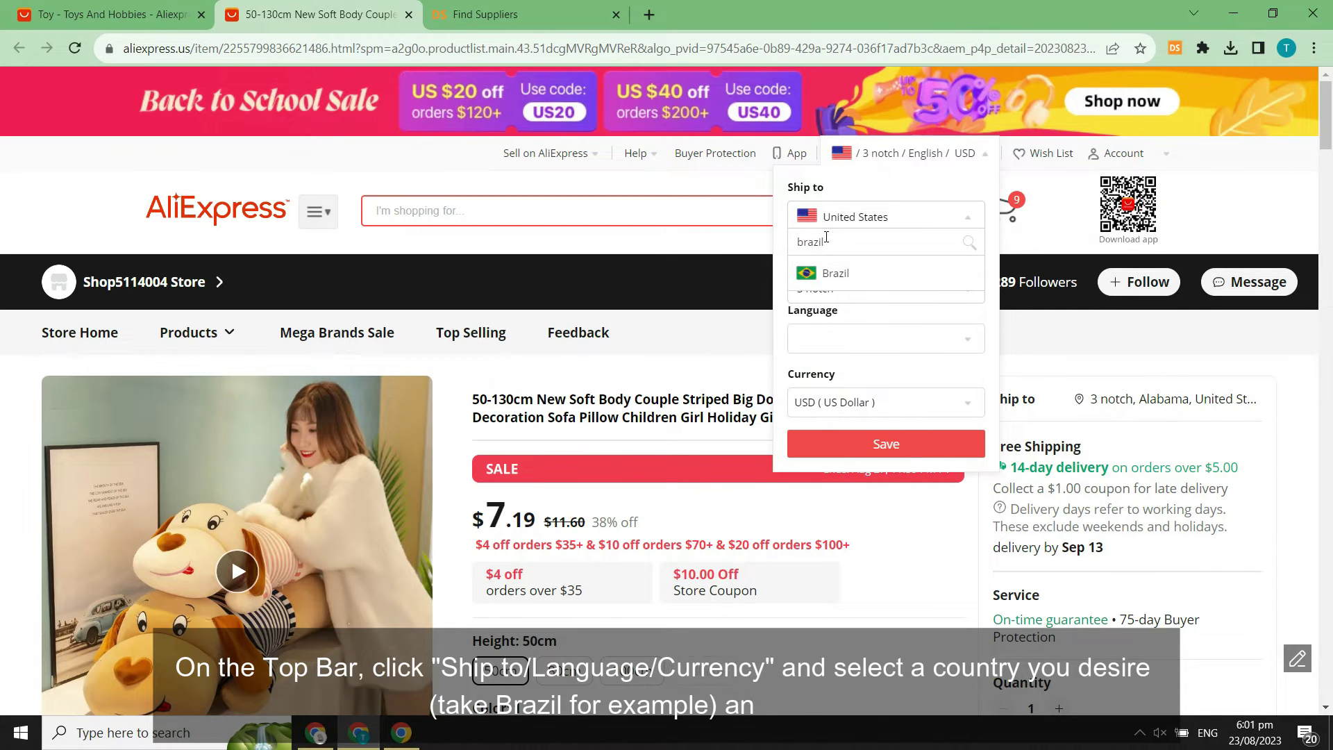
pyautogui.click(885, 273)
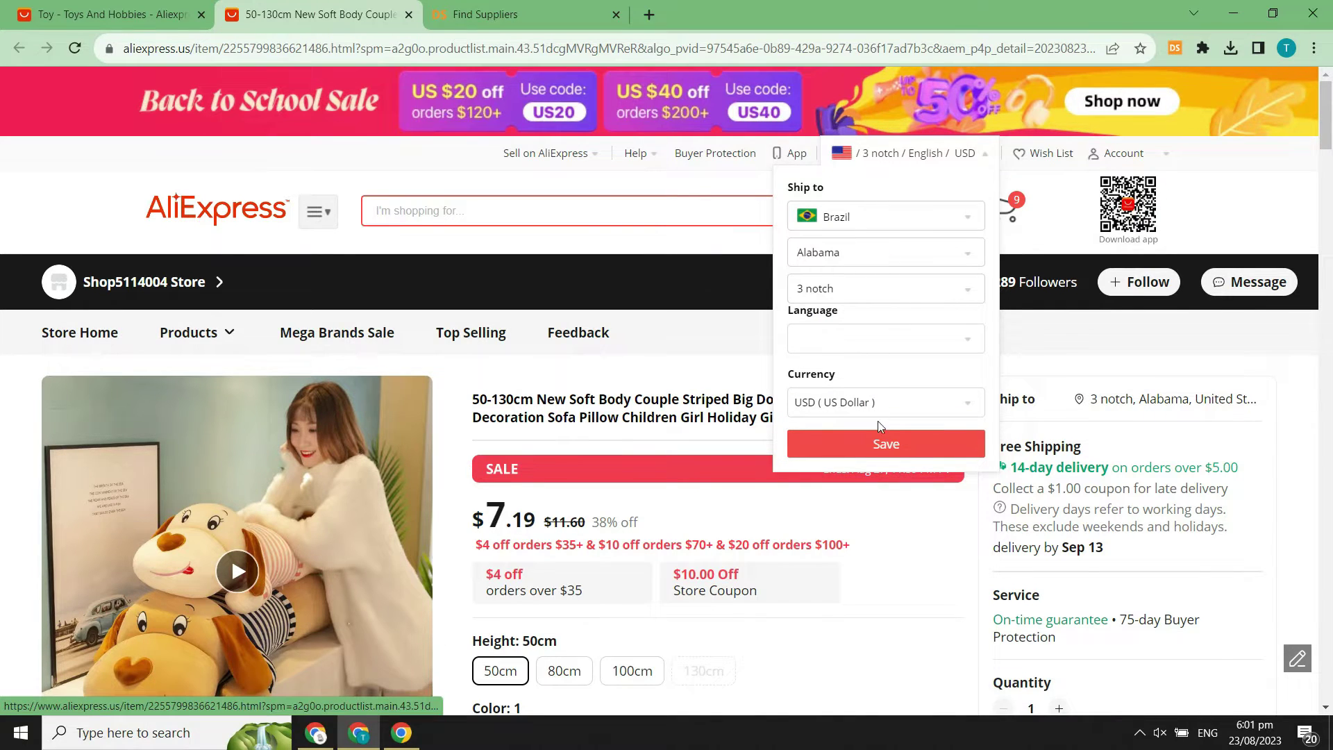
pyautogui.click(878, 443)
pyautogui.scroll(-2, 876, 441)
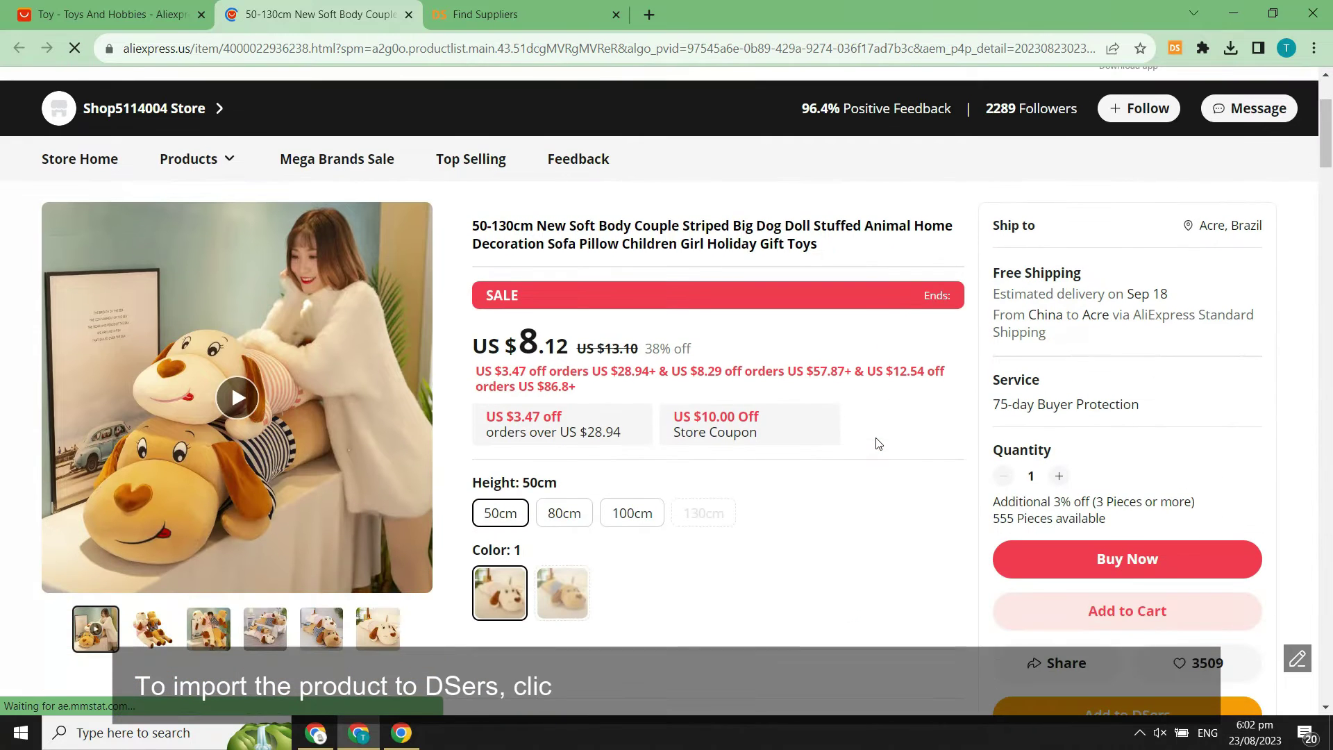
# - Import the dog doll plush into DSers and view it in the Import List
pyautogui.click(1127, 628)
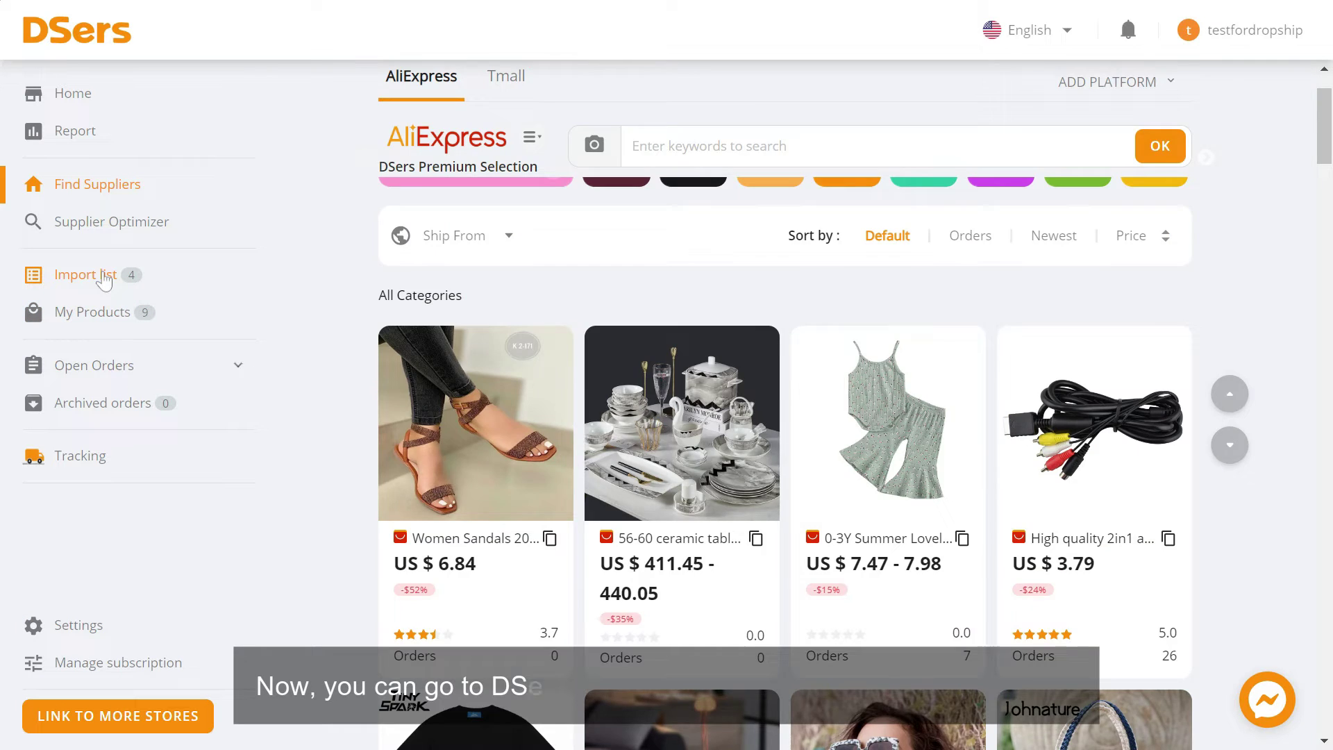
pyautogui.click(86, 273)
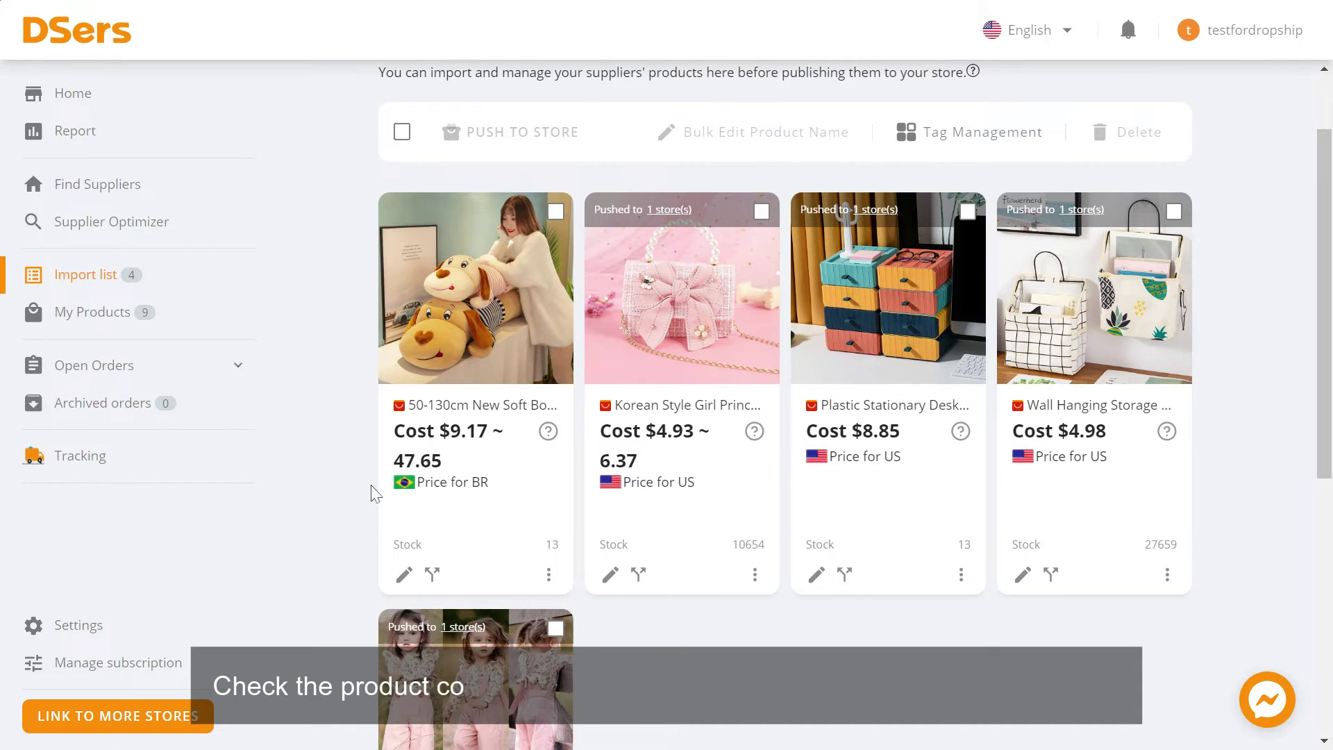
pyautogui.moveTo(475, 393)
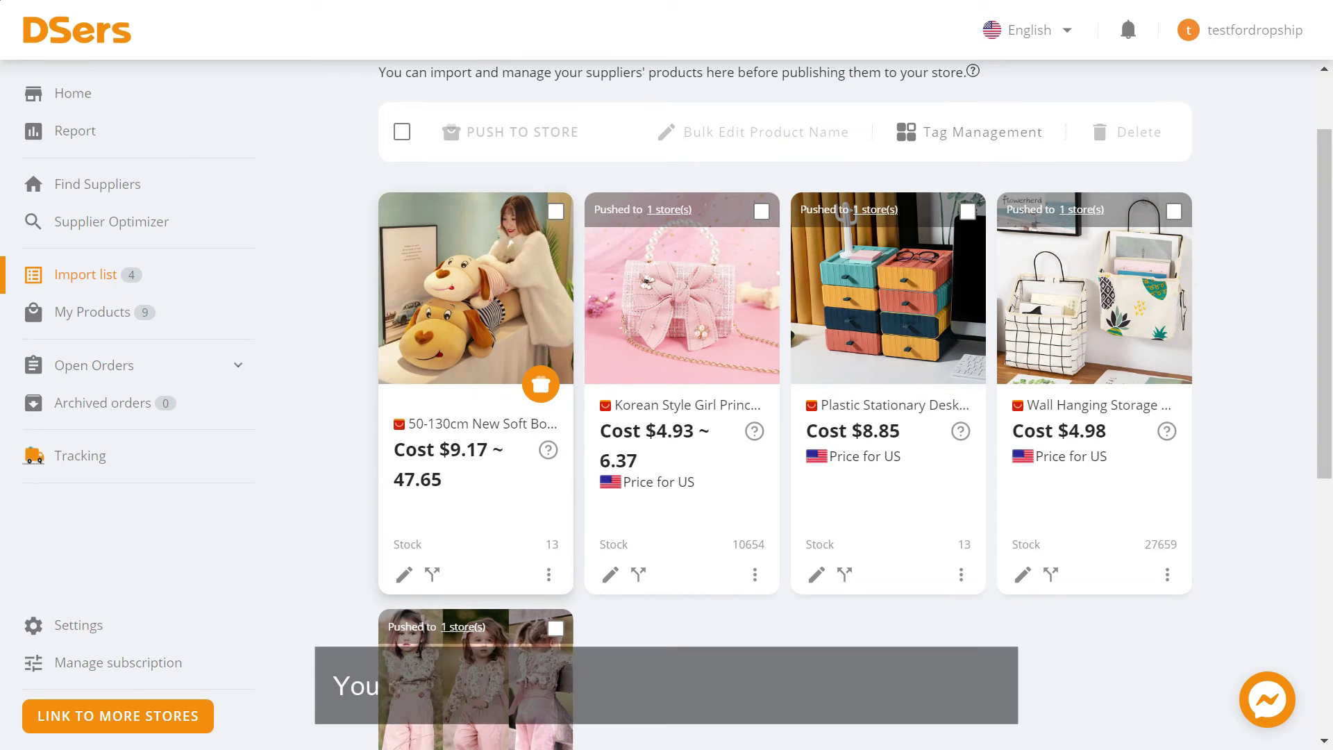
# - Open the dog doll's product editor on the Variants(8) tab to view costs
pyautogui.click(406, 575)
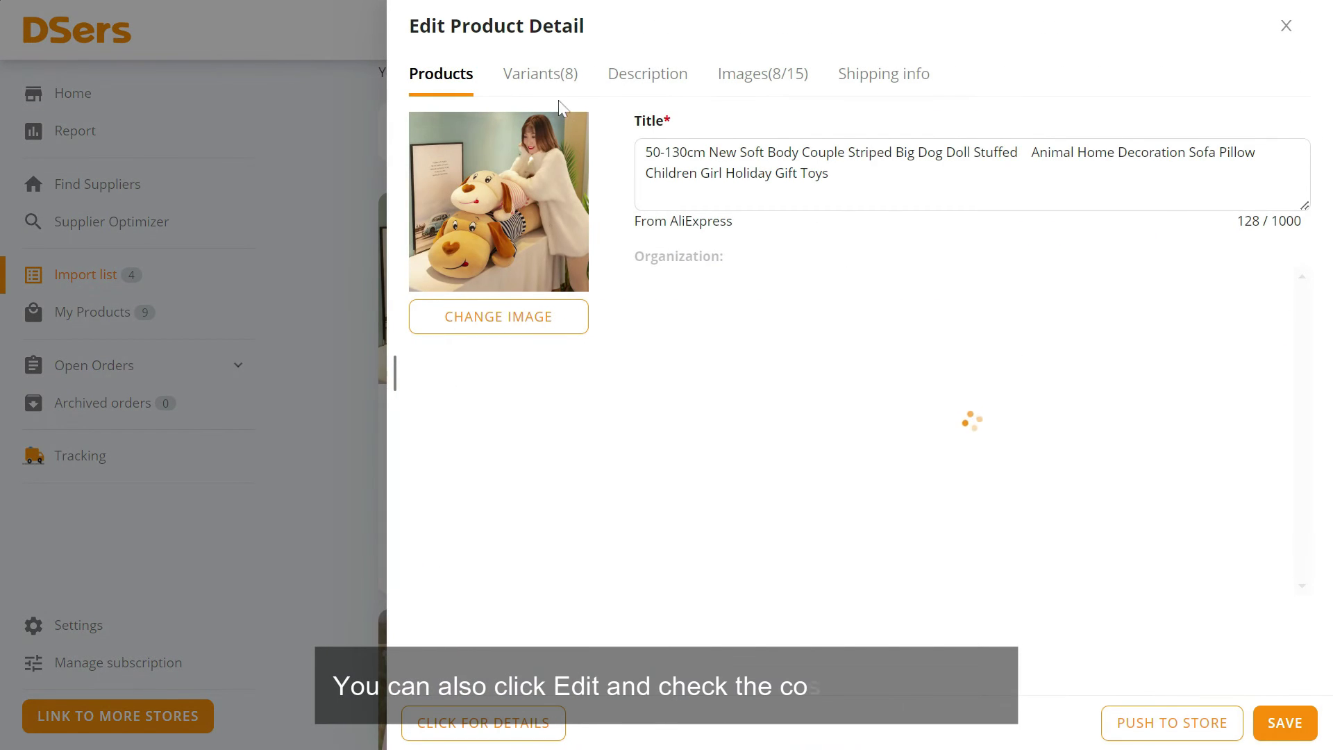
pyautogui.click(552, 75)
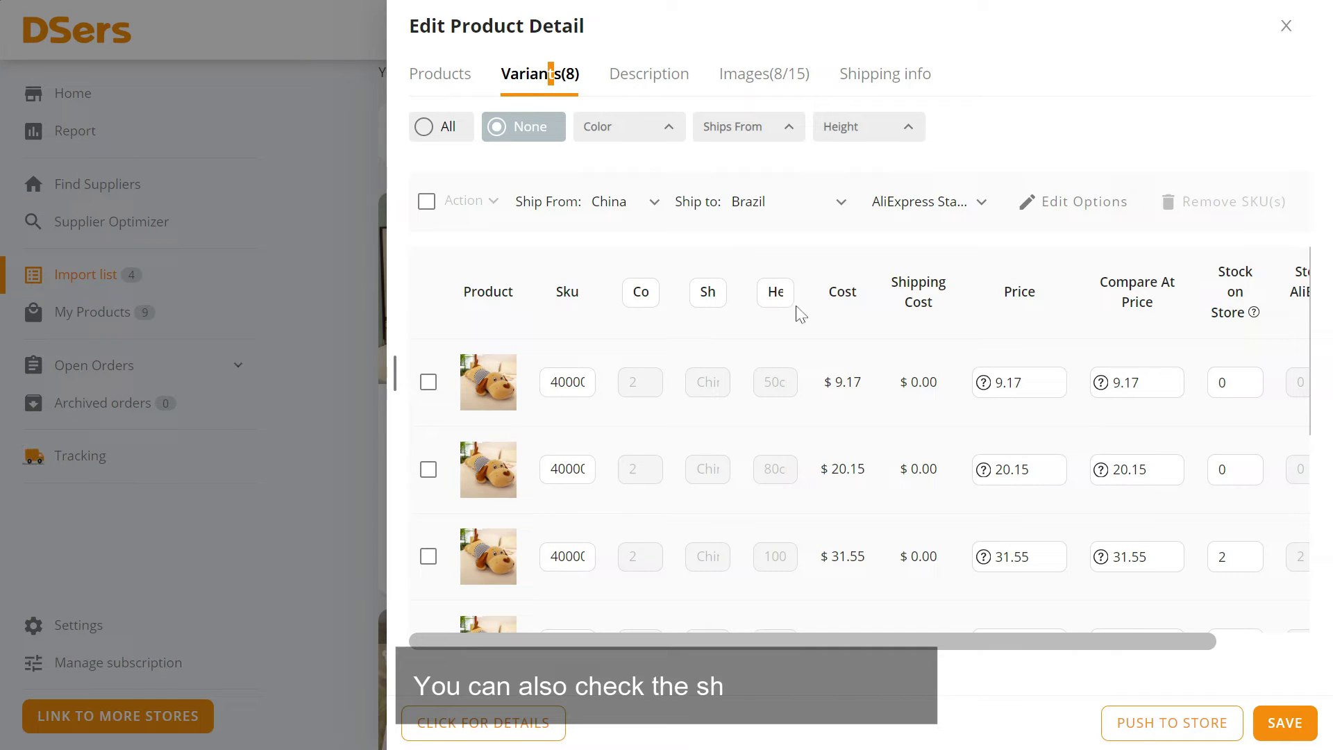
# - Ship the variants from China to Acrelandia, Acre, Brazil via AliExpress Standard Shipping
pyautogui.click(620, 201)
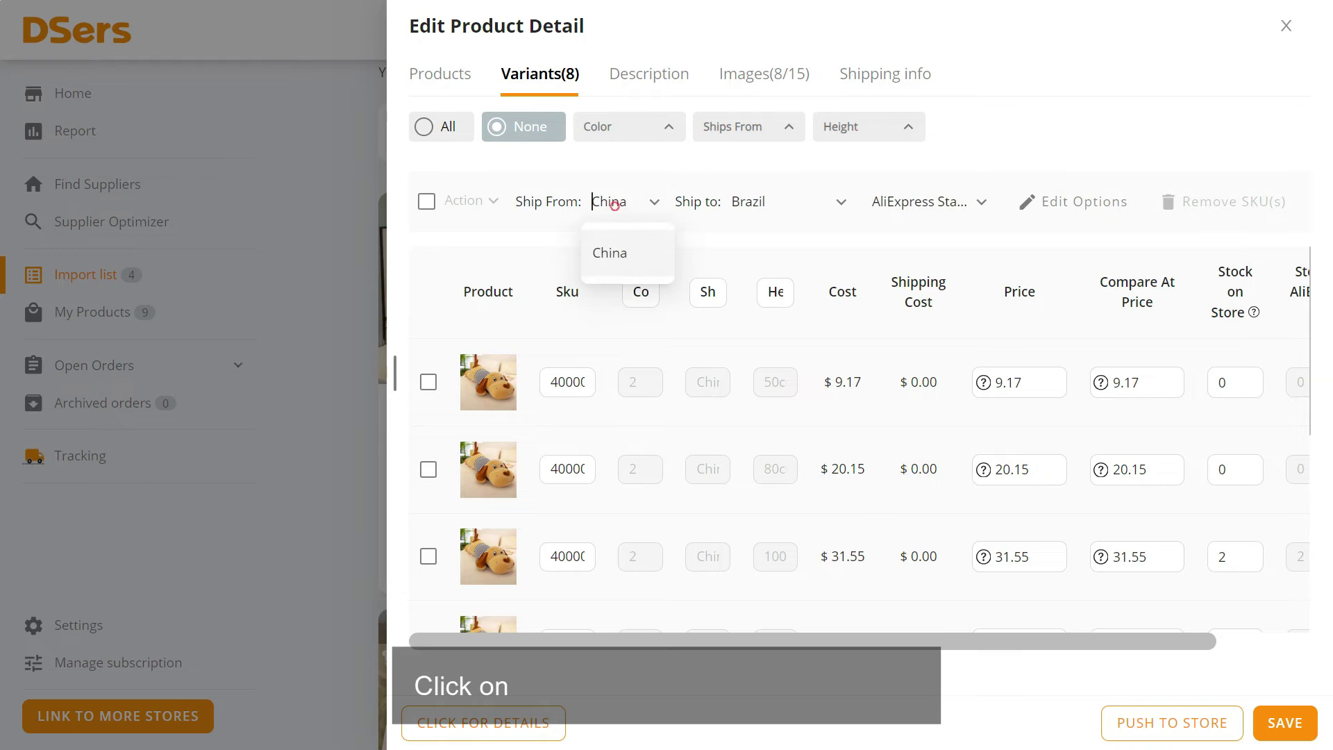
pyautogui.click(618, 252)
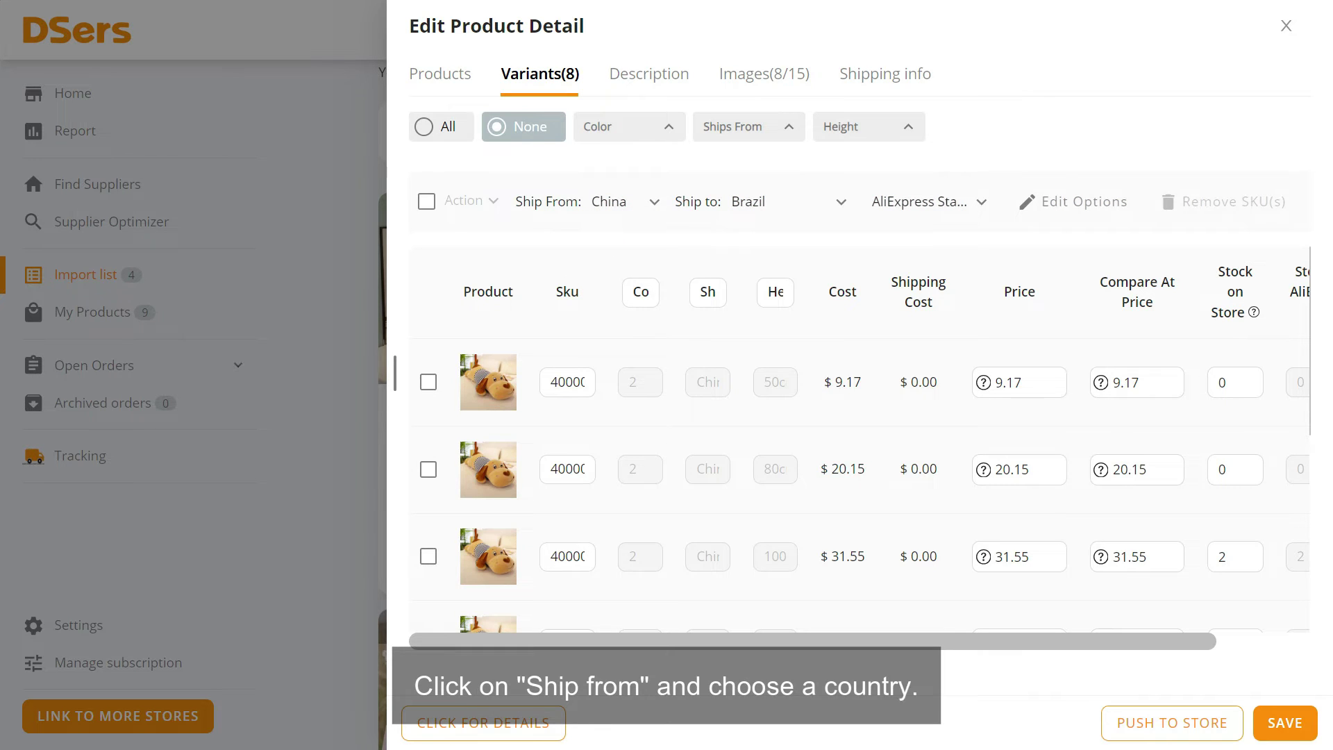
pyautogui.click(789, 201)
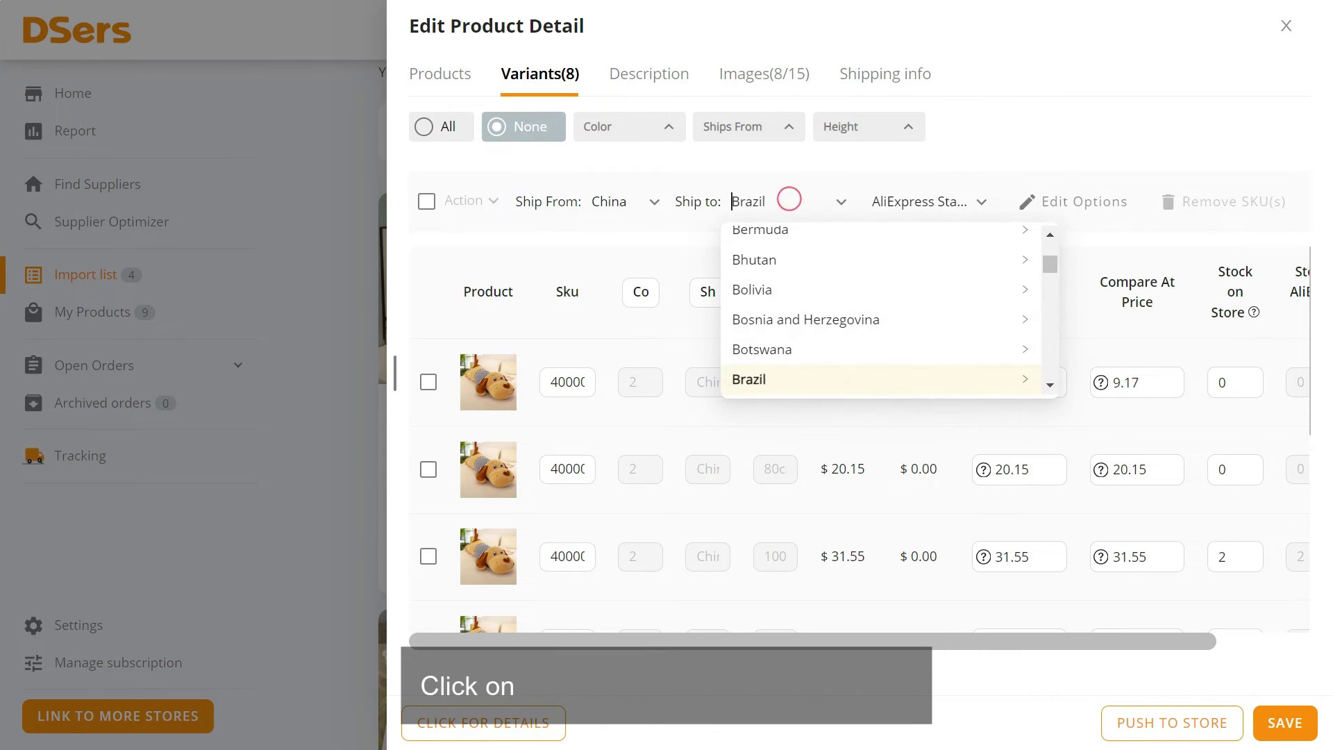
pyautogui.click(779, 382)
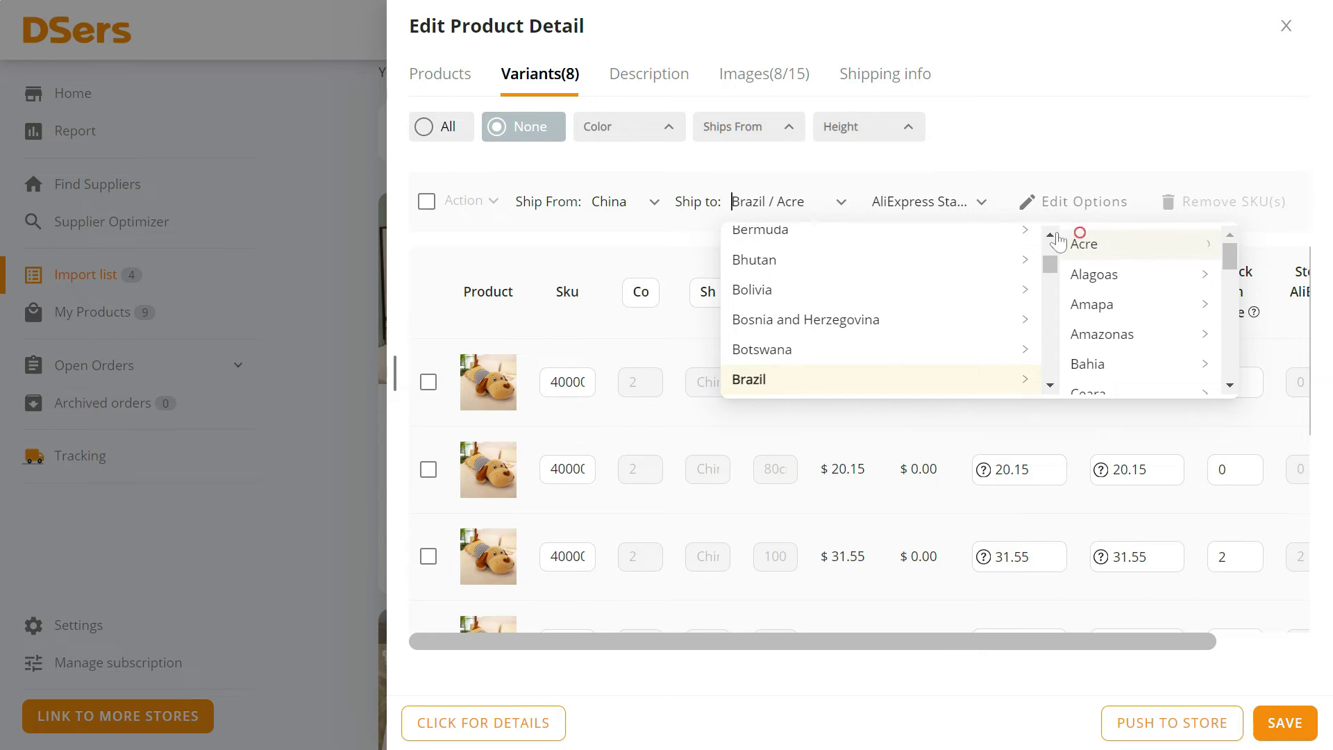
pyautogui.click(1081, 243)
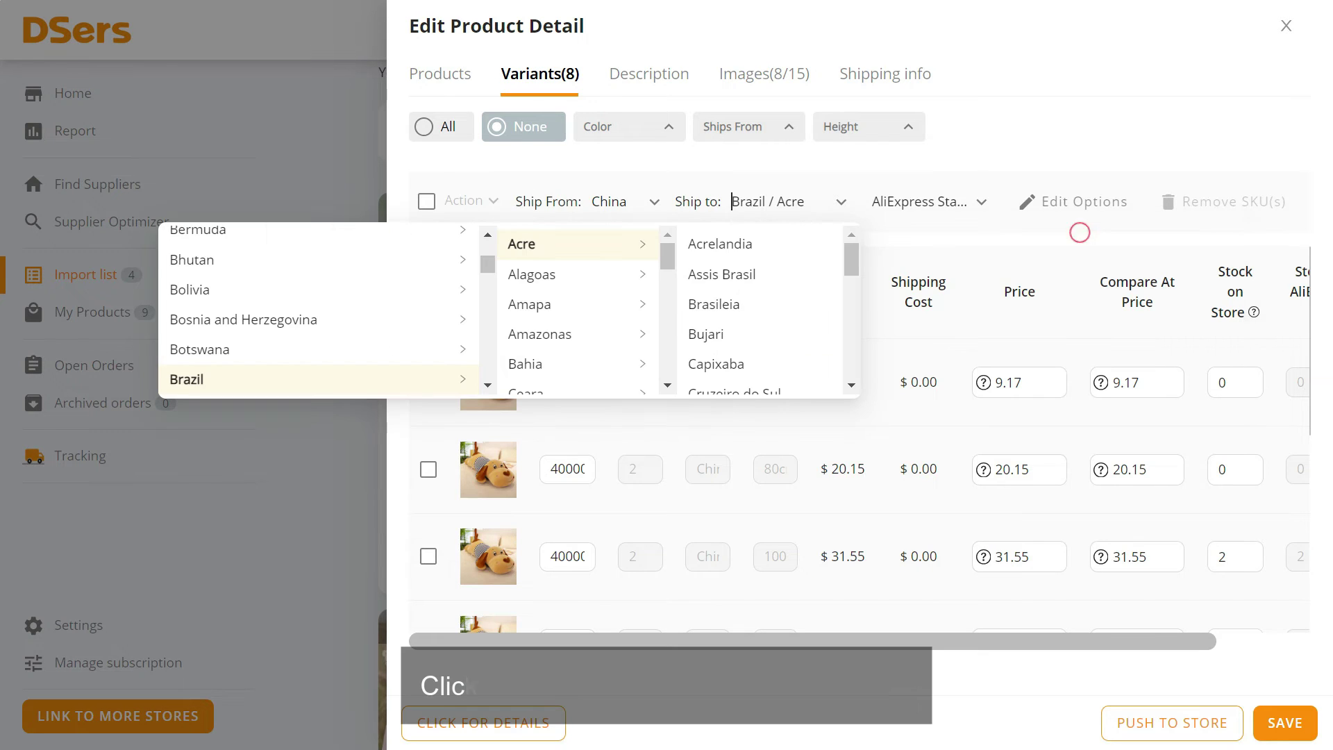
pyautogui.click(759, 243)
pyautogui.click(908, 200)
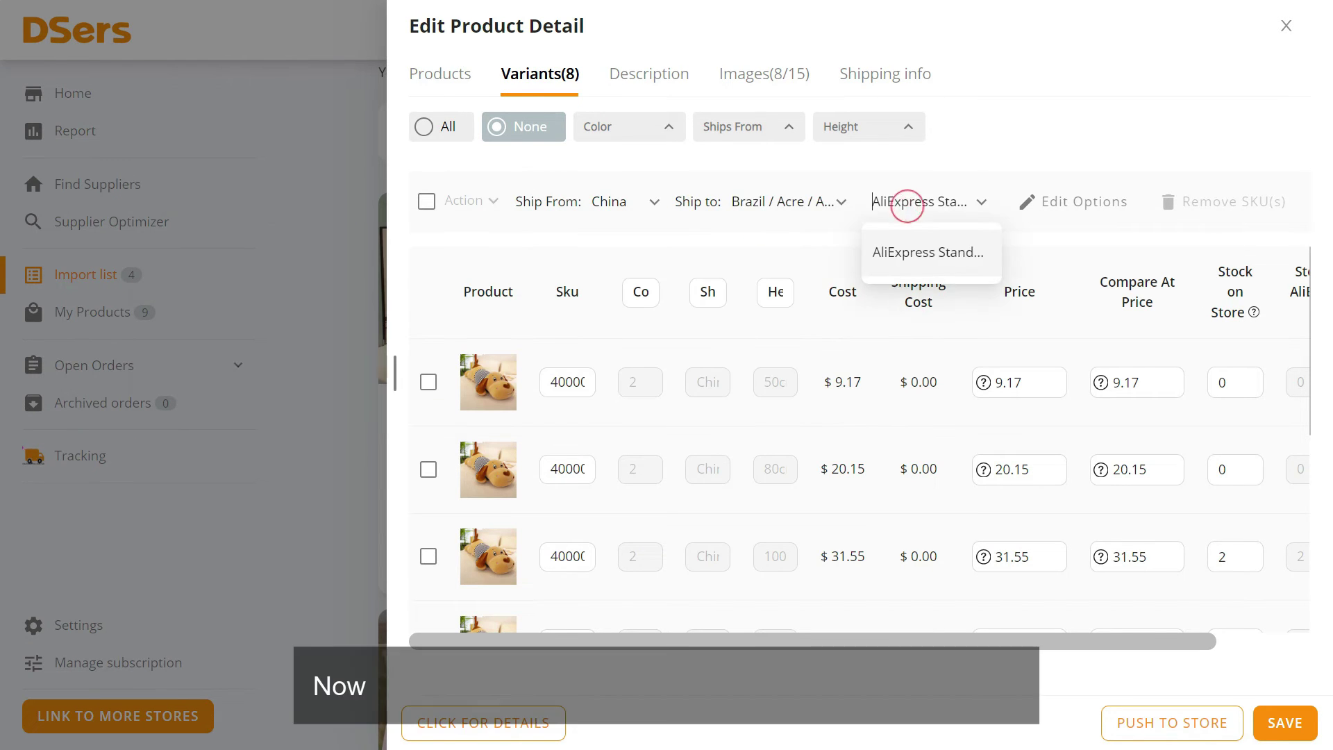
pyautogui.click(927, 253)
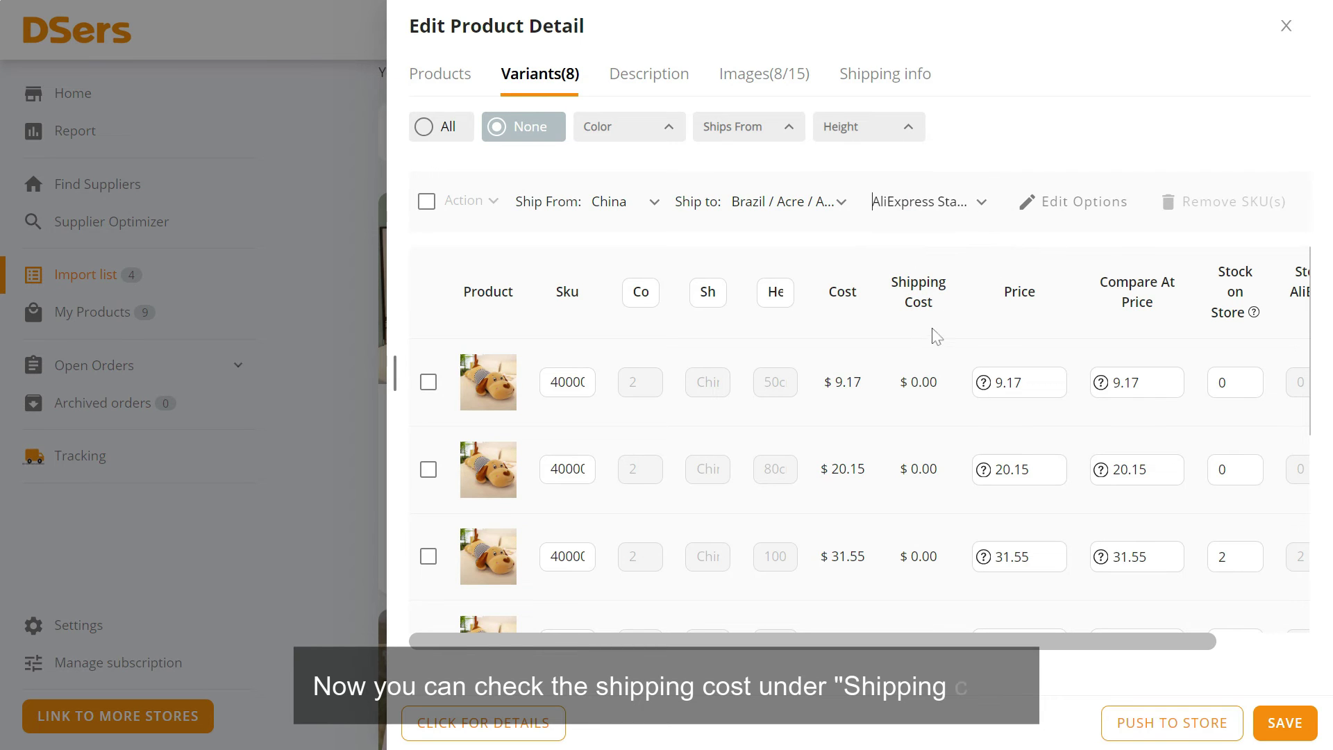